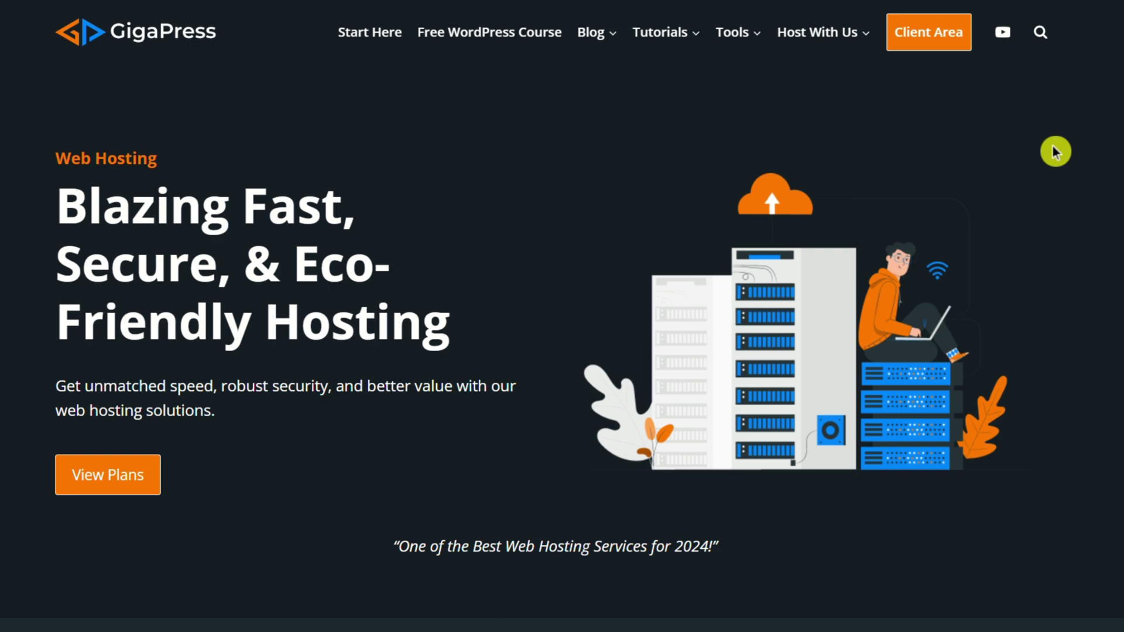
- Scroll to the Claim Your Domain section and focus the 'Find your perfect domain' field
{"action": "scroll", "coordinate": [562, 316], "scroll_direction": "down", "scroll_amount": 20}
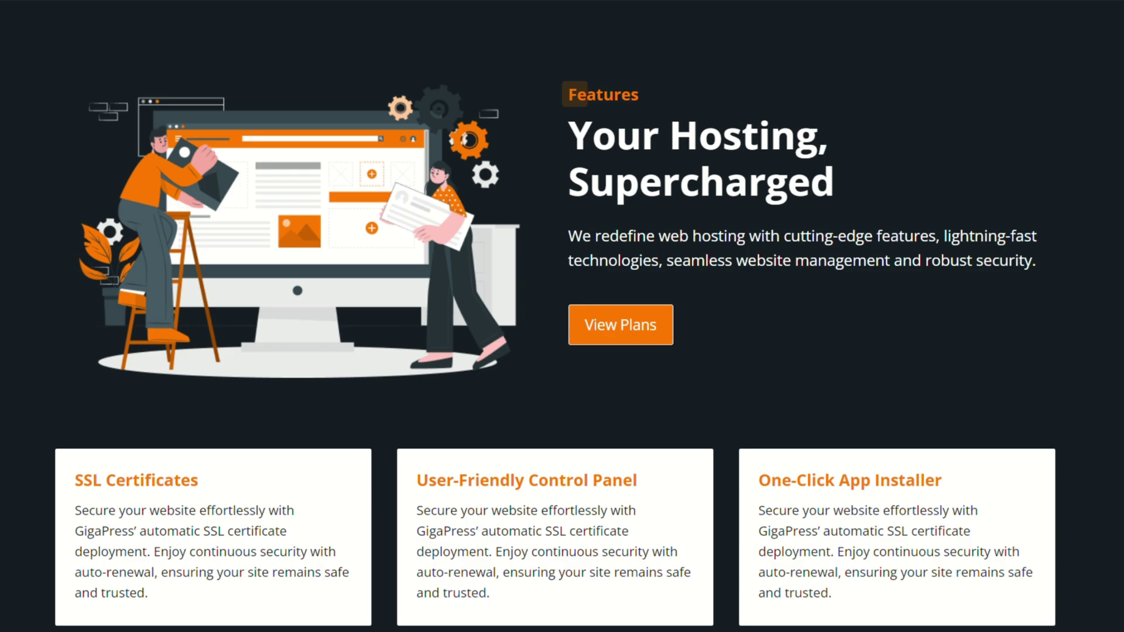
{"action": "scroll", "coordinate": [562, 317], "scroll_direction": "down", "scroll_amount": 10}
{"action": "scroll", "coordinate": [563, 316], "scroll_direction": "down", "scroll_amount": 8}
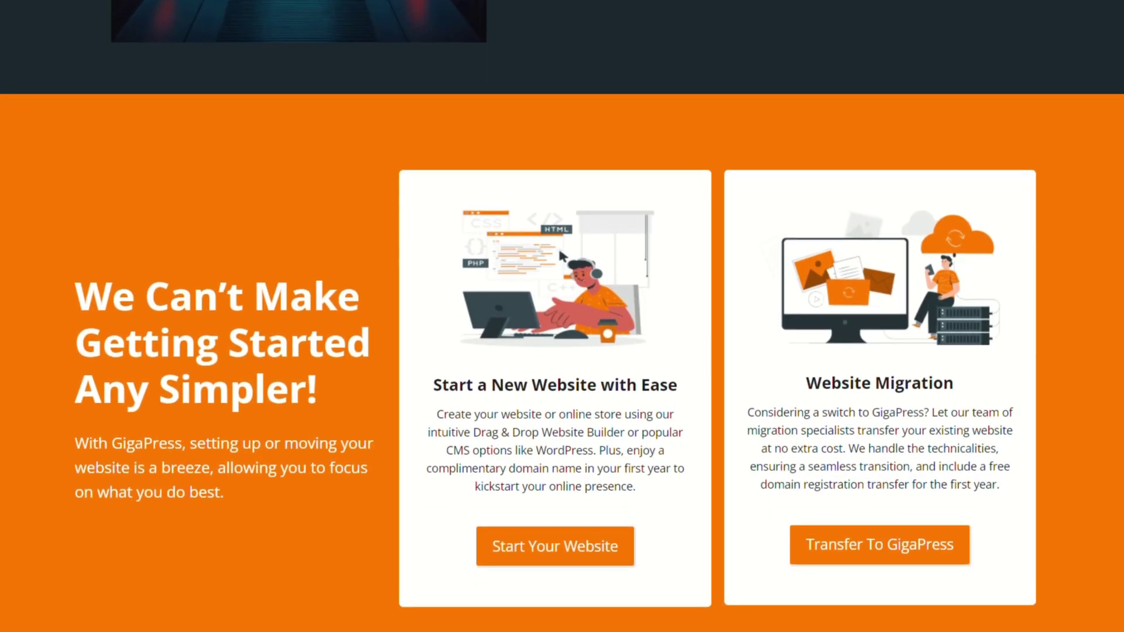
{"action": "scroll", "coordinate": [563, 316], "scroll_direction": "down", "scroll_amount": 1}
{"action": "scroll", "coordinate": [562, 316], "scroll_direction": "down", "scroll_amount": 10}
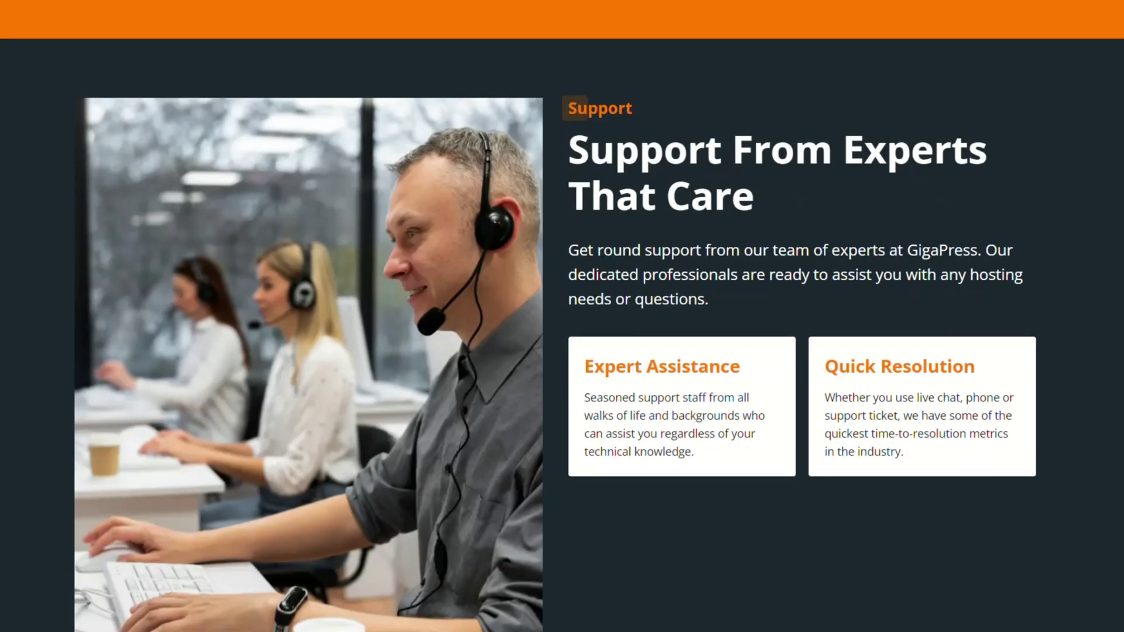
{"action": "scroll", "coordinate": [563, 316], "scroll_direction": "down", "scroll_amount": 11}
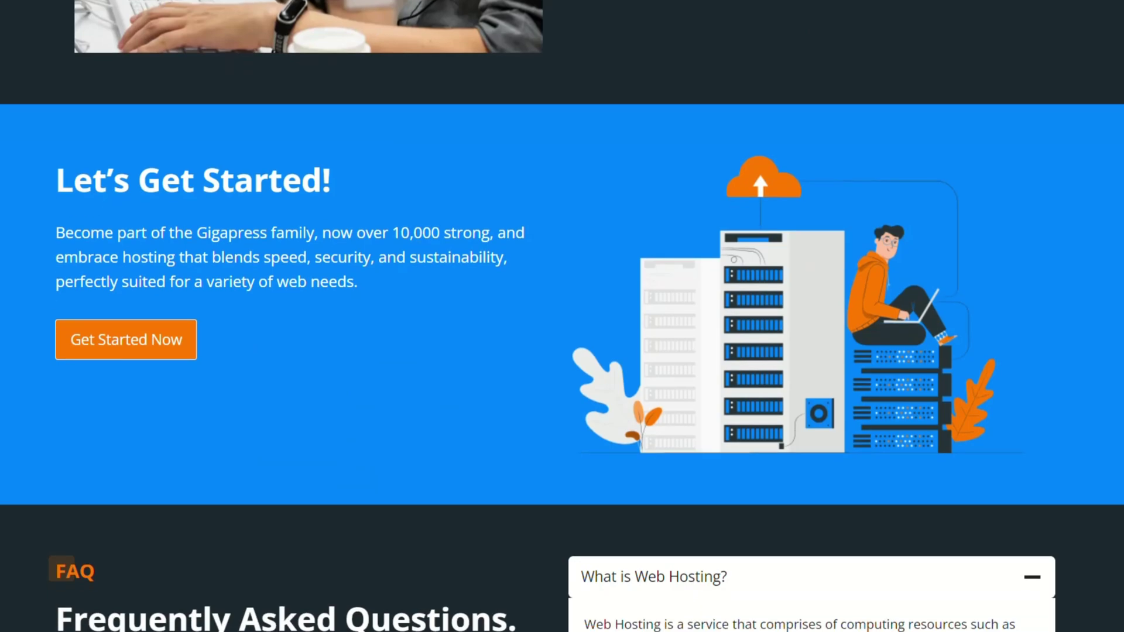
{"action": "scroll", "coordinate": [562, 316], "scroll_direction": "up", "scroll_amount": 20}
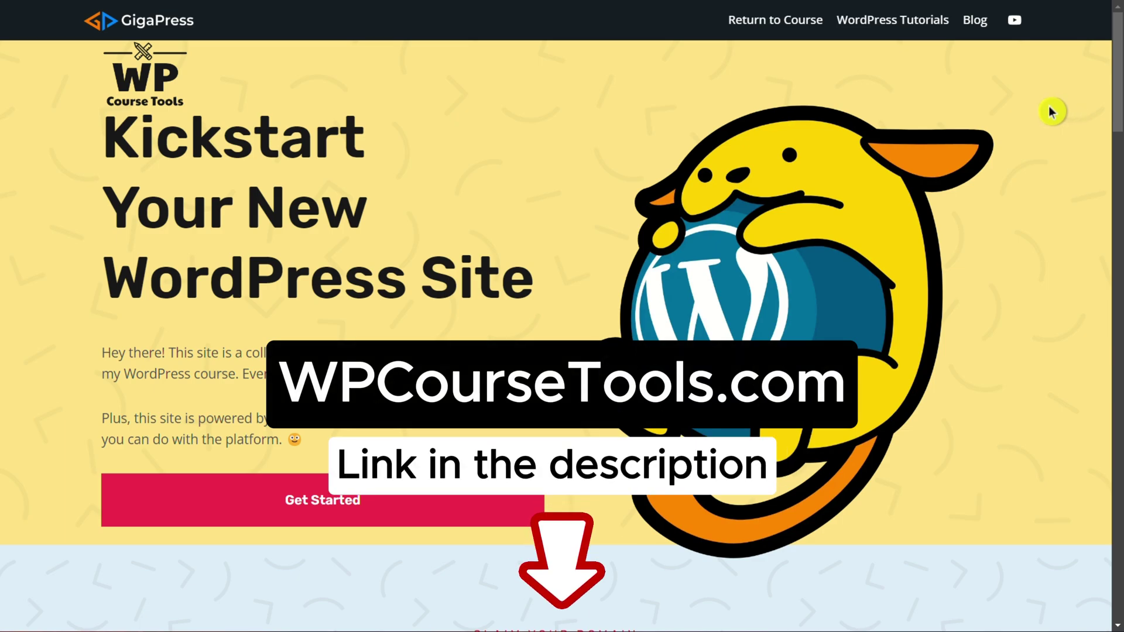
{"action": "scroll", "coordinate": [1052, 111], "scroll_direction": "down", "scroll_amount": 9}
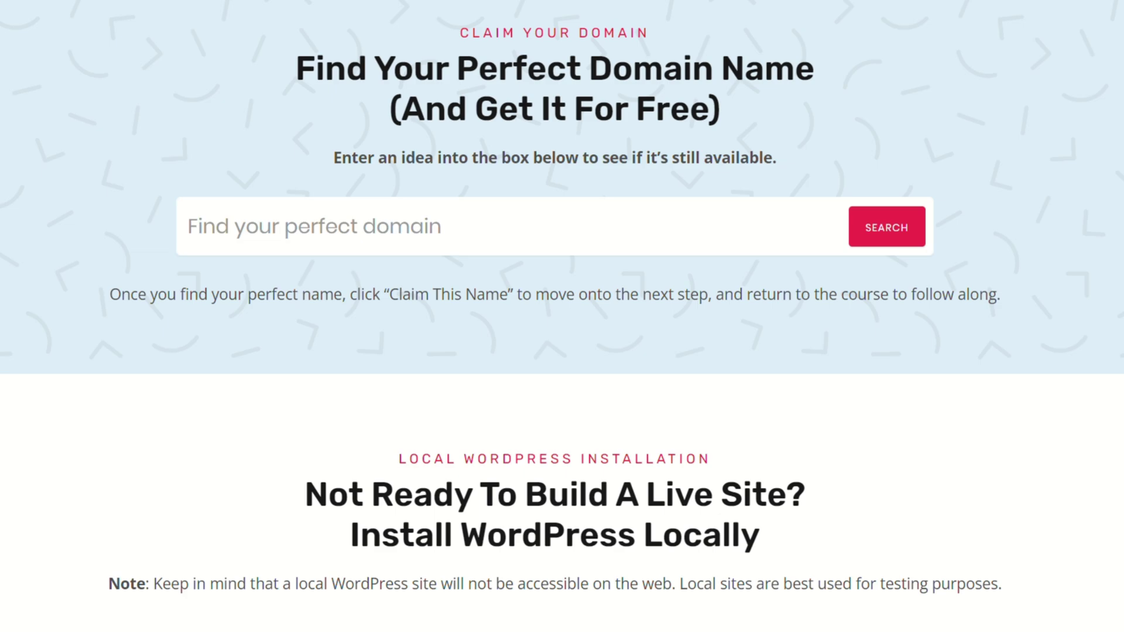
{"action": "left_click", "coordinate": [324, 227]}
- Search example.com, then replace it with gigapresstestsites.com and search its availability
{"action": "type", "text": "example.com"}
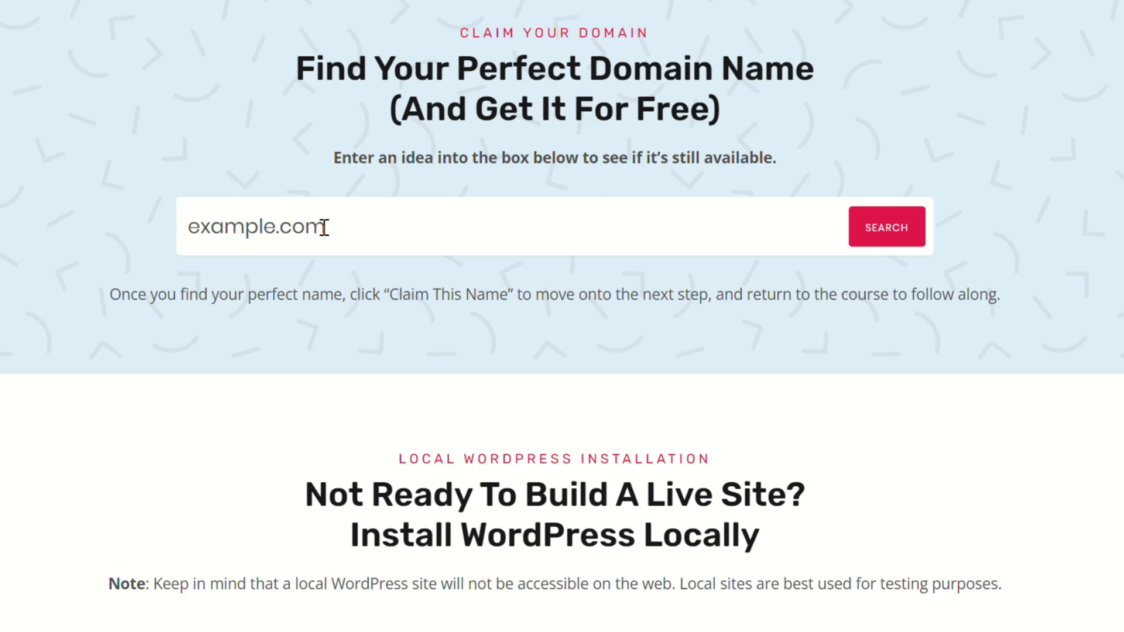
{"action": "key", "text": "Return"}
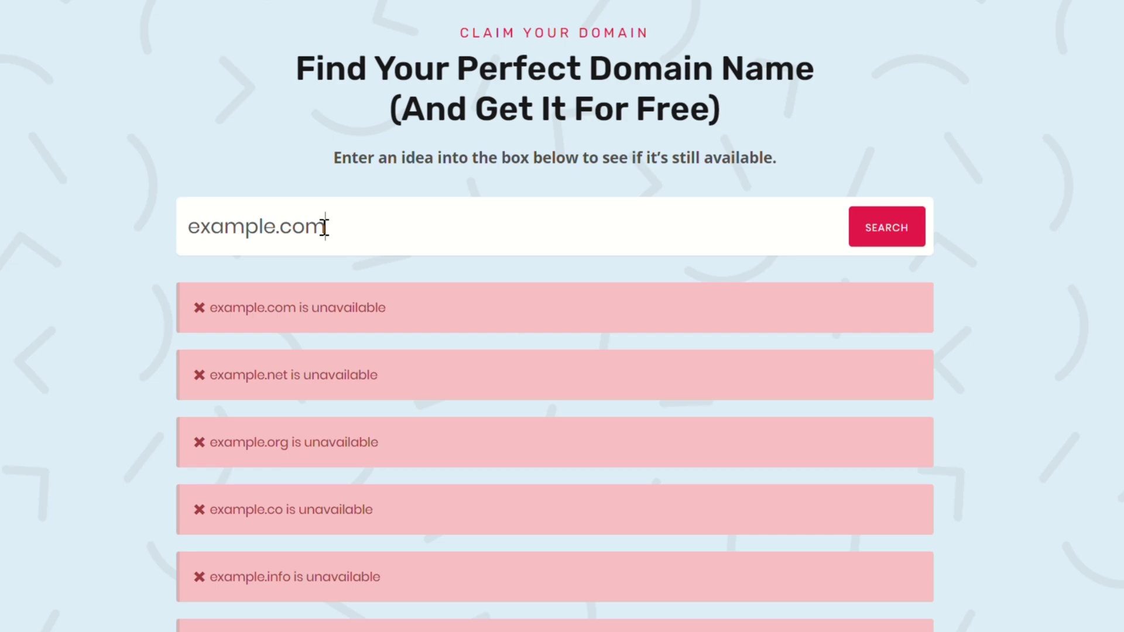
{"action": "double_click", "coordinate": [325, 227]}
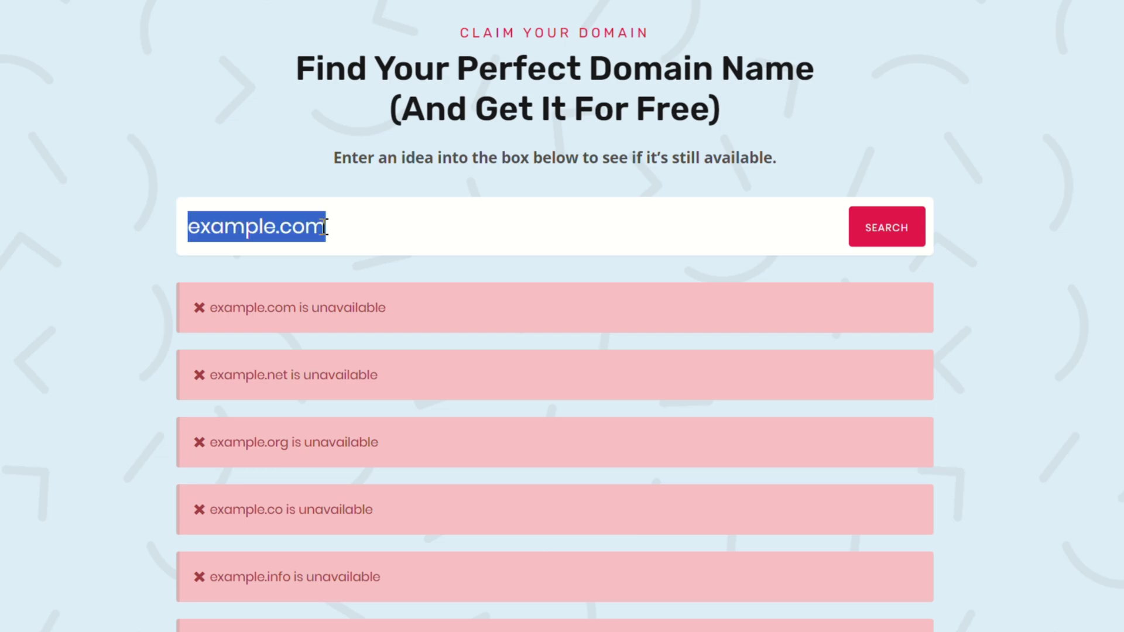
{"action": "type", "text": "gigapresstestsites.com"}
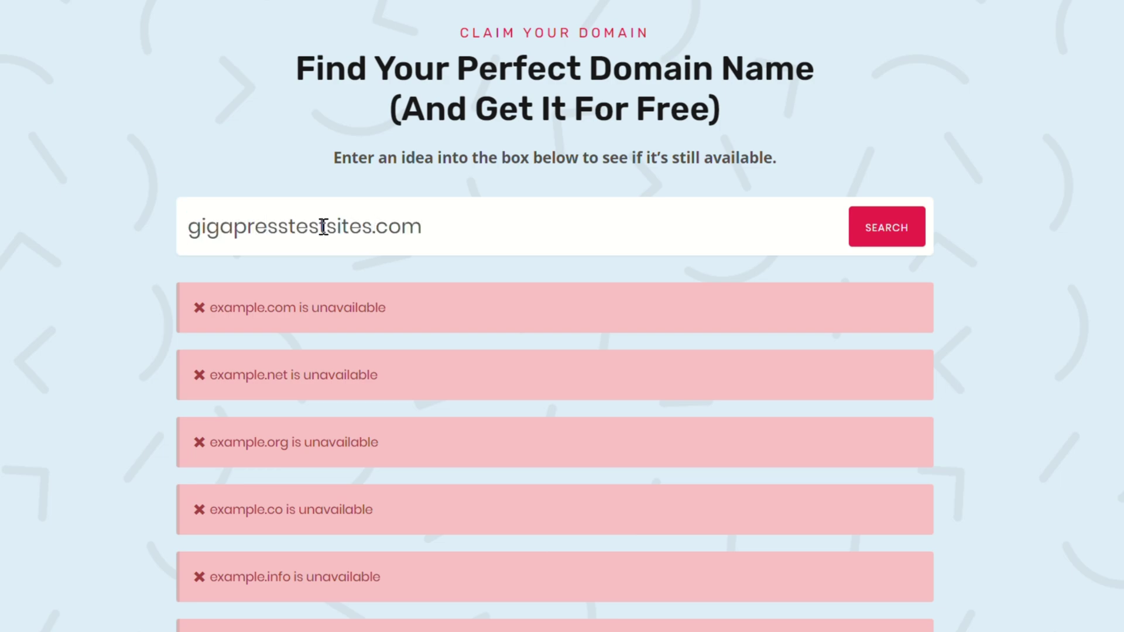
{"action": "key", "text": "Return"}
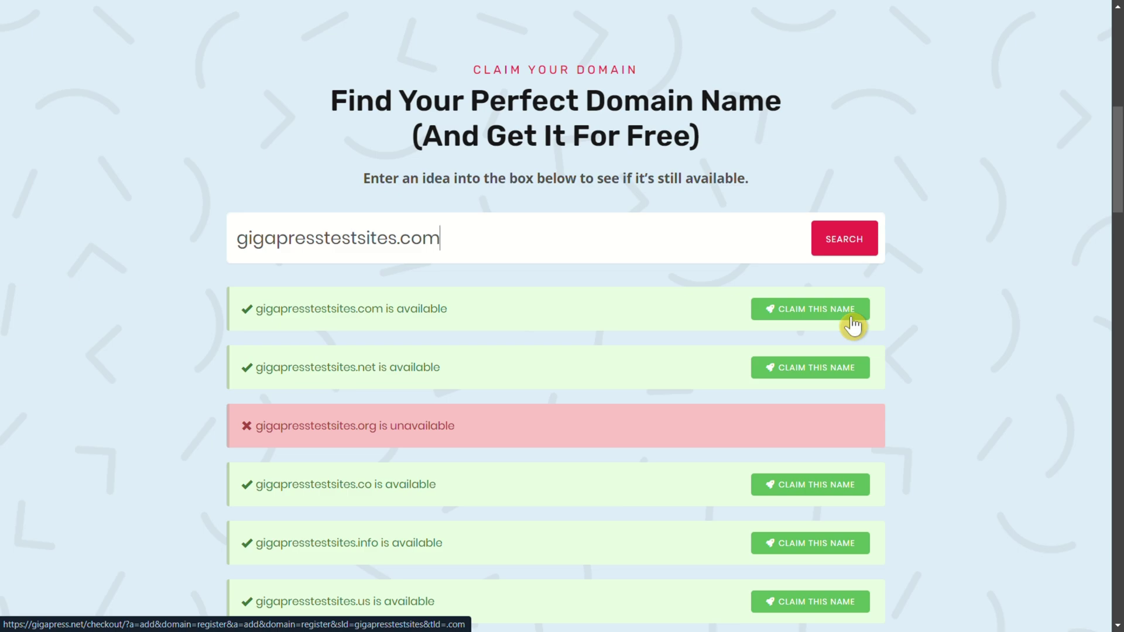
- Claim gigapresstestsites.com as a new domain, keep the 1 Year $15.95 registration, and toggle ID Protection
{"action": "left_click", "coordinate": [854, 325]}
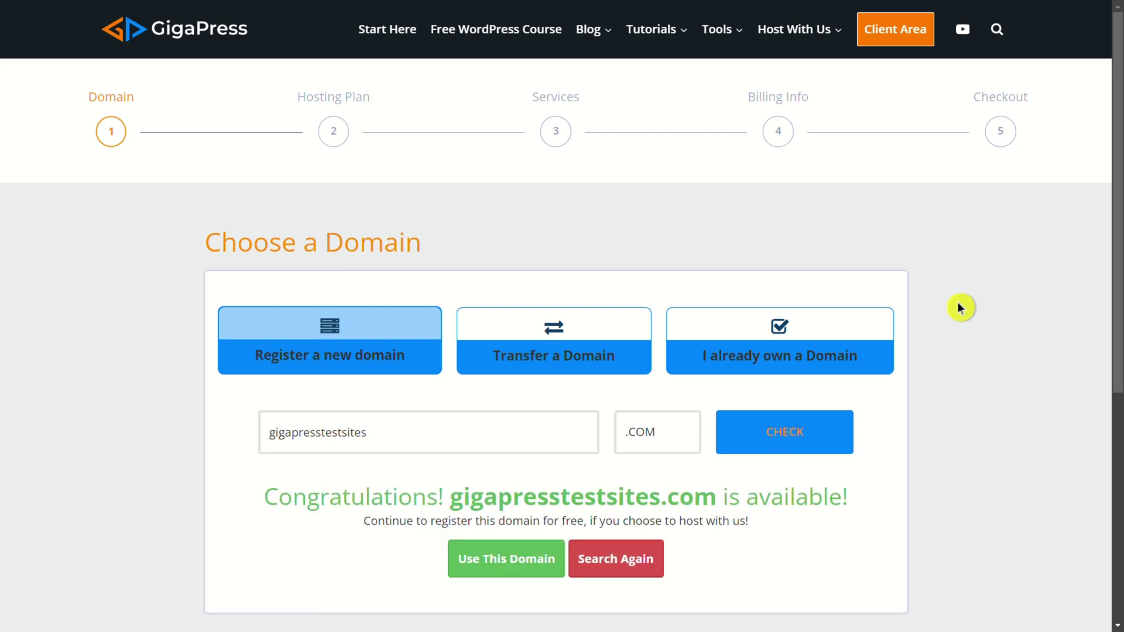
{"action": "left_click", "coordinate": [518, 562]}
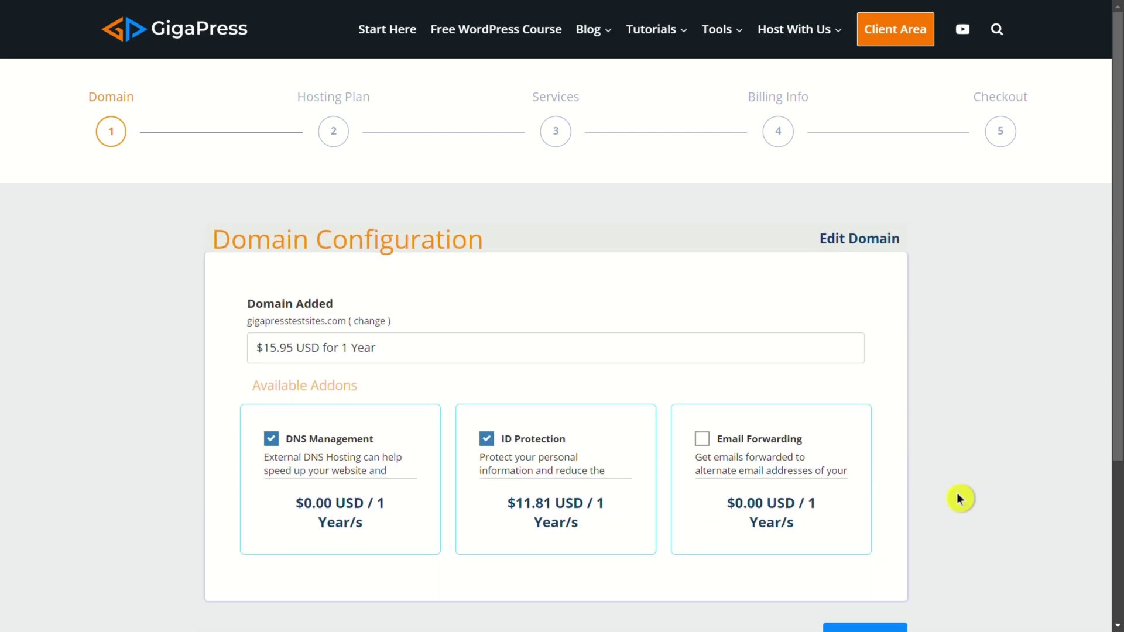
{"action": "scroll", "coordinate": [959, 498], "scroll_direction": "down", "scroll_amount": 2}
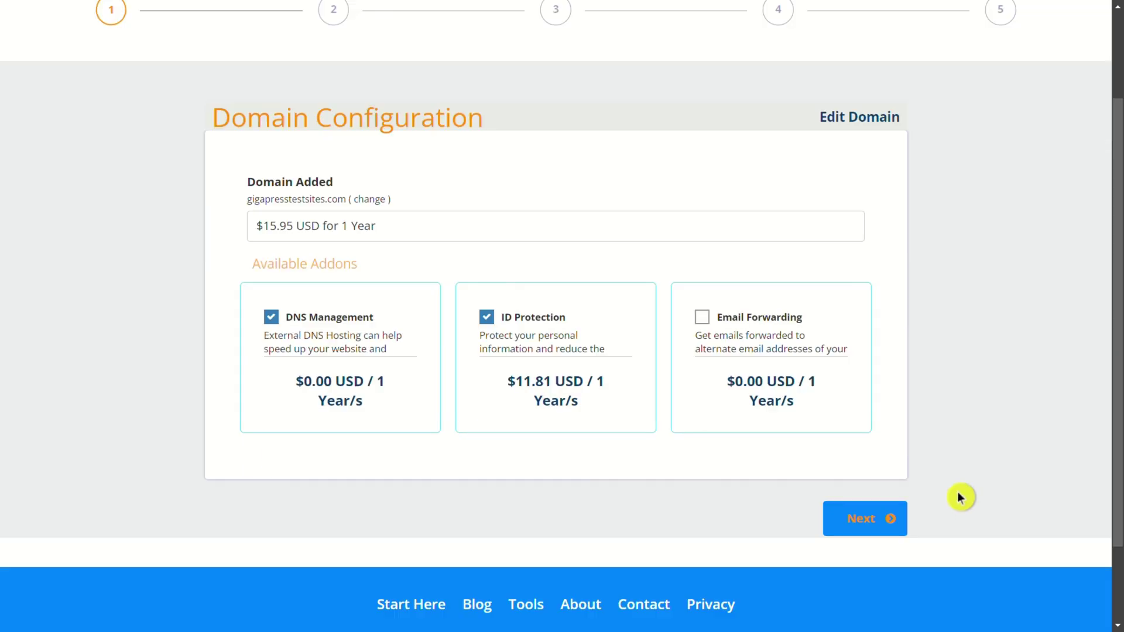
{"action": "left_click", "coordinate": [448, 223]}
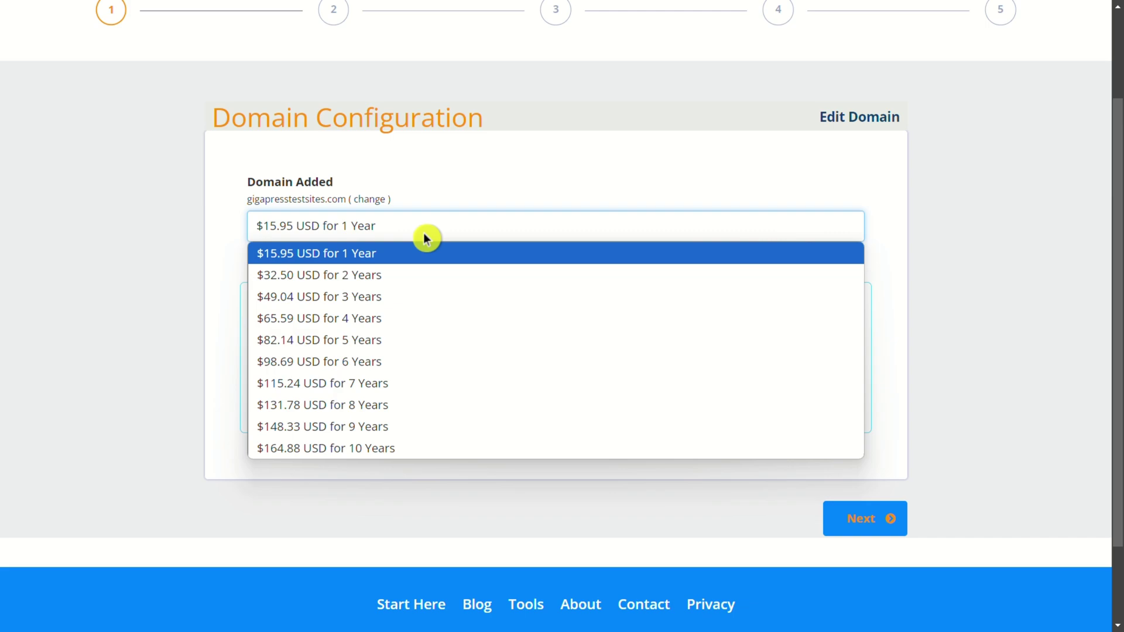
{"action": "left_click", "coordinate": [426, 255]}
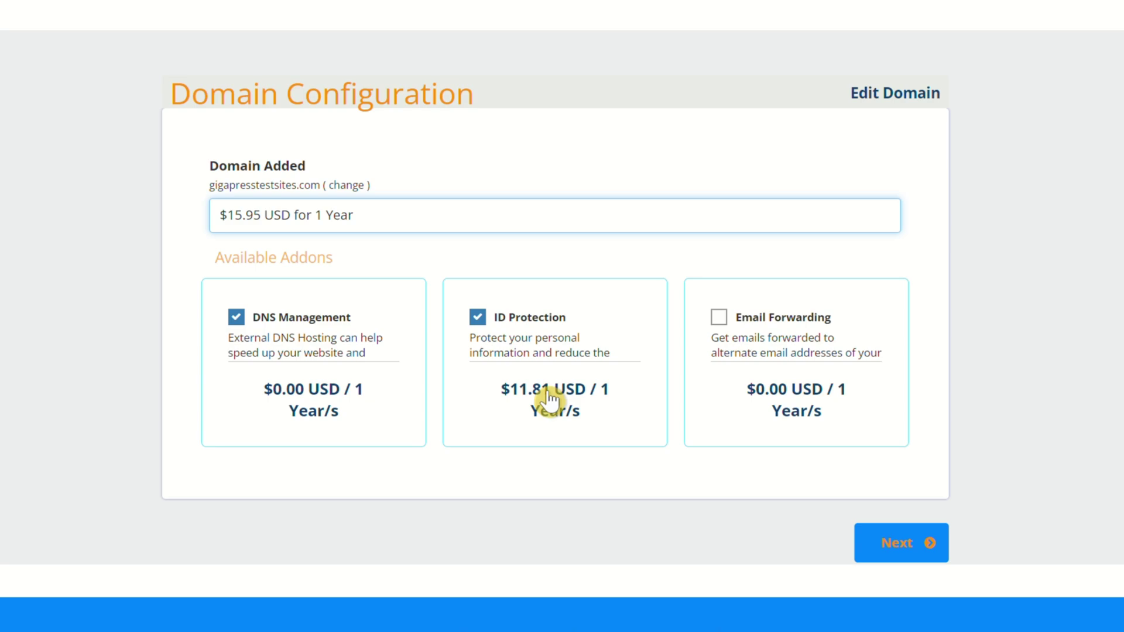
{"action": "left_click", "coordinate": [550, 401]}
{"action": "left_click", "coordinate": [550, 401]}
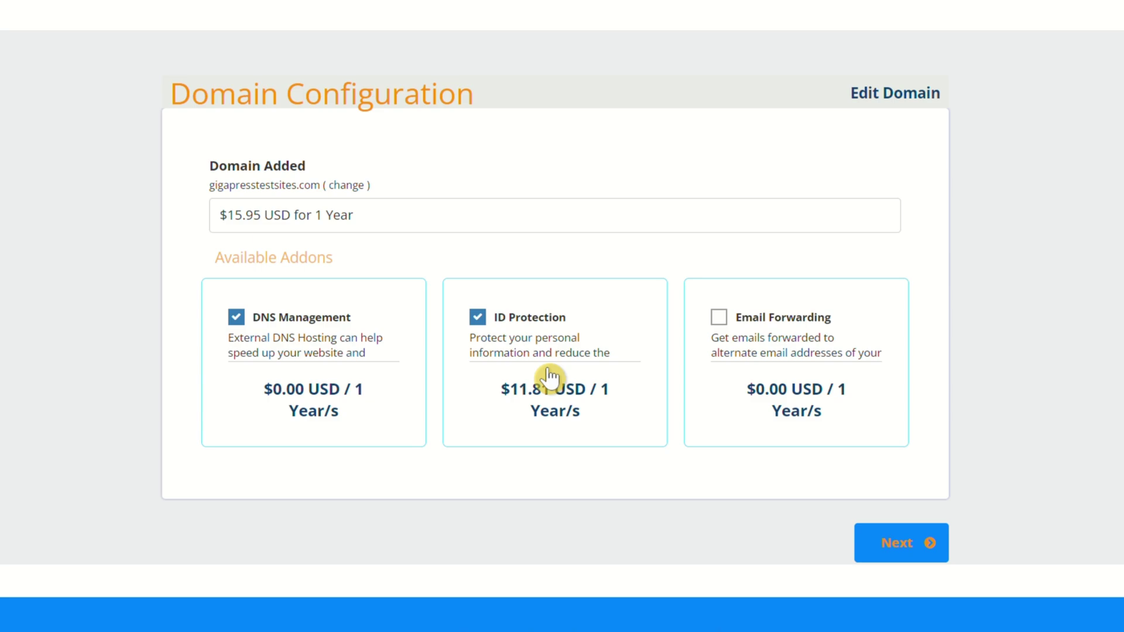
- Continue to the hosting plans and select the Starter WordPress Hosting plan
{"action": "left_click", "coordinate": [907, 553]}
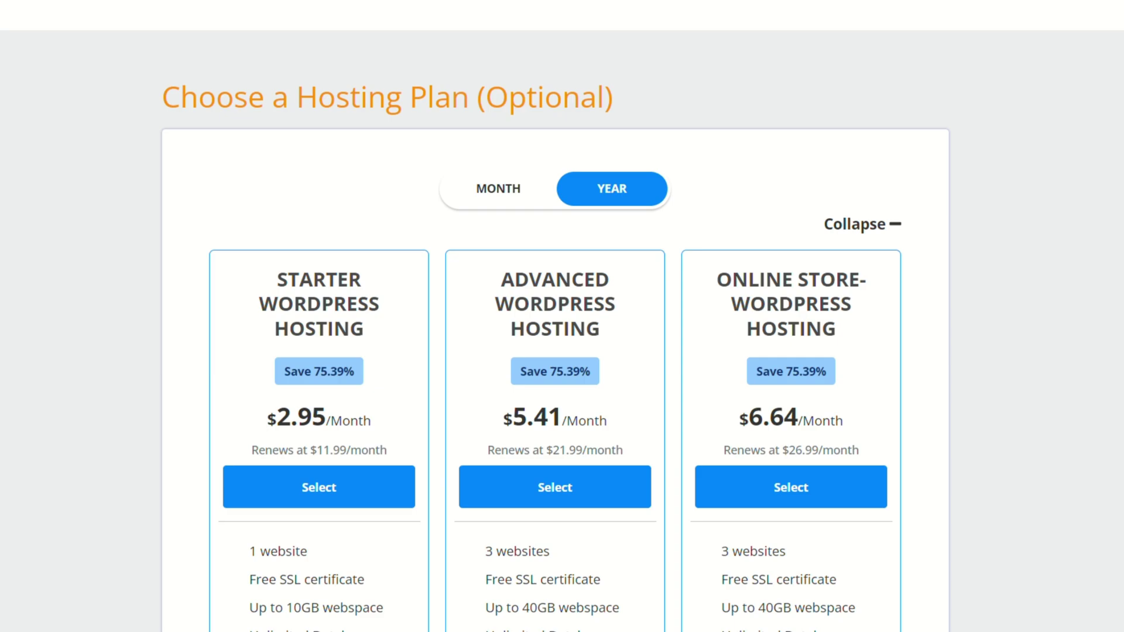
{"action": "scroll", "coordinate": [440, 202], "scroll_direction": "down", "scroll_amount": 3}
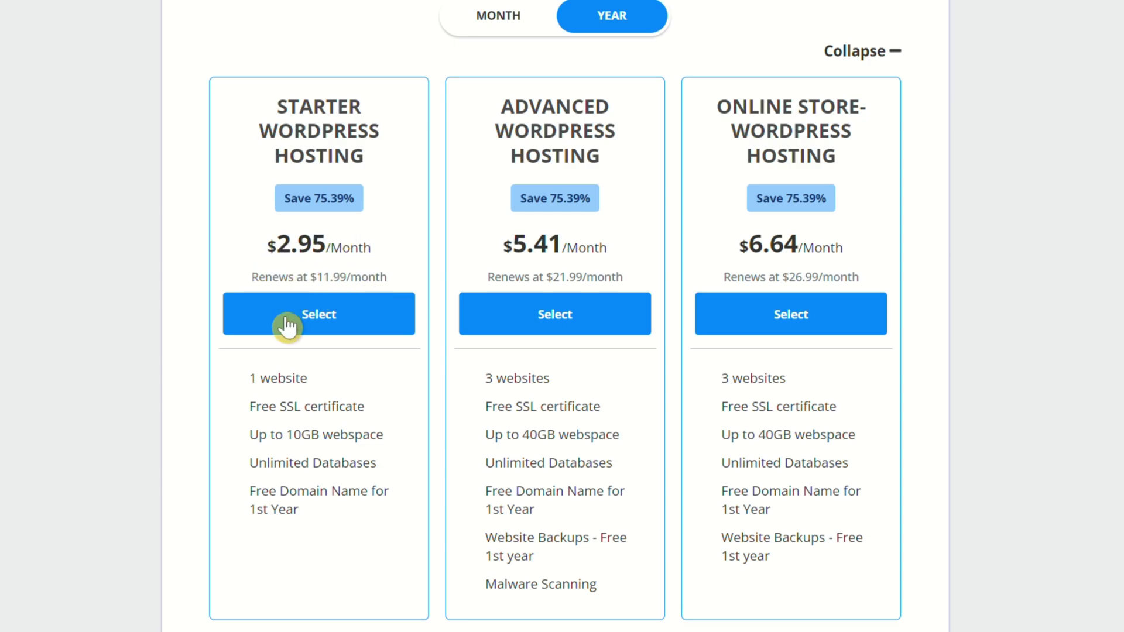
{"action": "left_click_drag", "start_coordinate": [251, 497], "coordinate": [318, 527]}
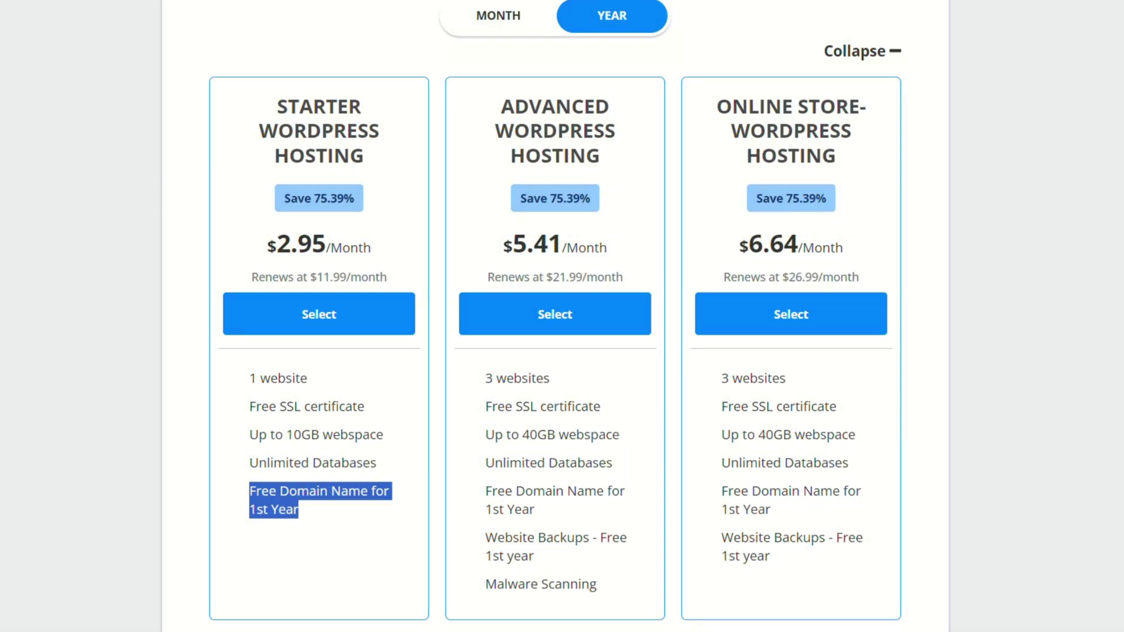
{"action": "left_click", "coordinate": [331, 321]}
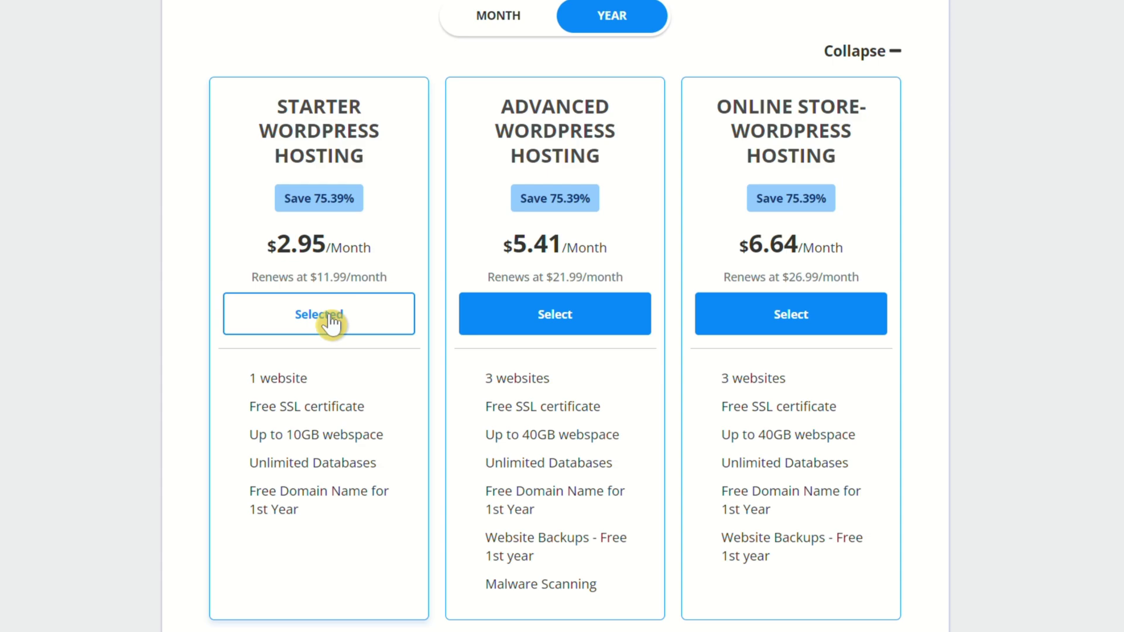
- Skip the optional add-ons without selecting any and continue to the order review
{"action": "scroll", "coordinate": [562, 316], "scroll_direction": "down", "scroll_amount": 4}
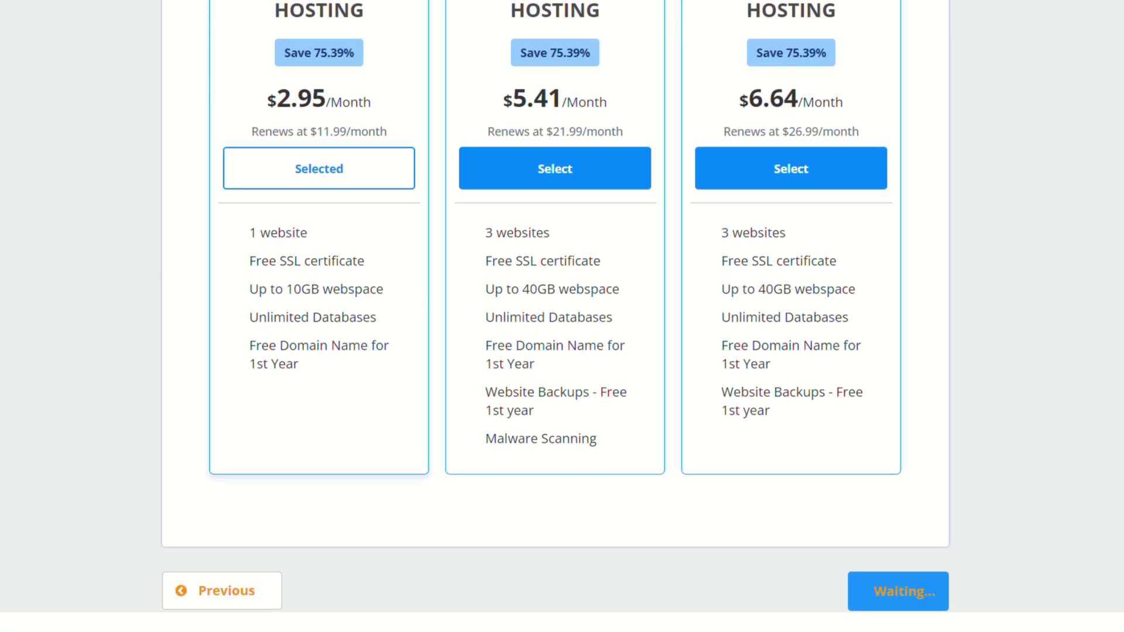
{"action": "left_click", "coordinate": [891, 611]}
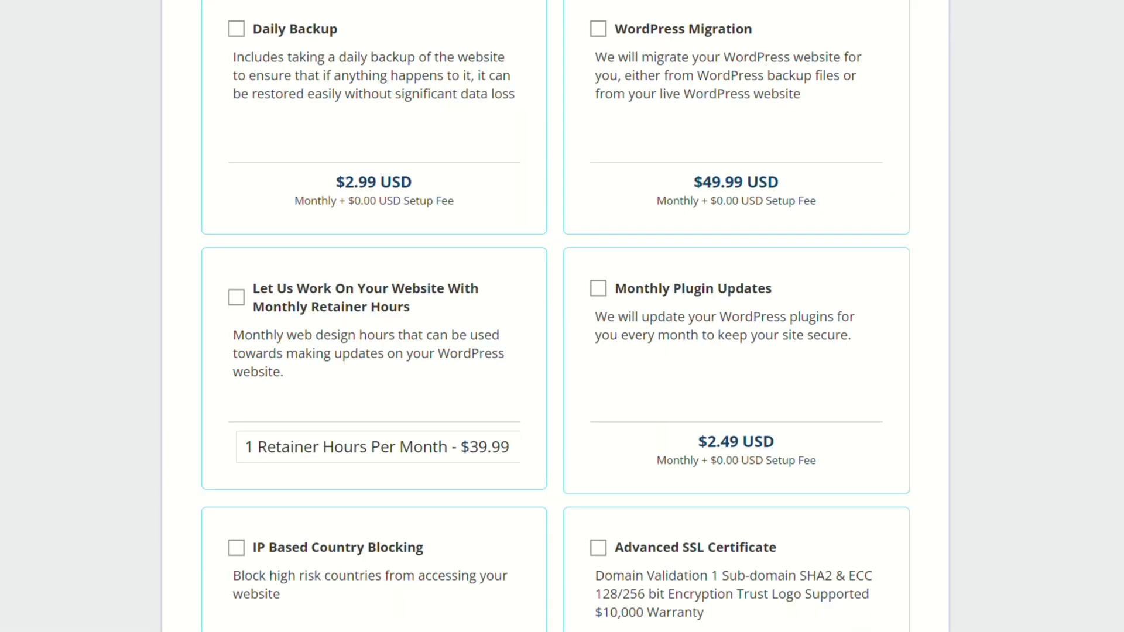
{"action": "scroll", "coordinate": [888, 613], "scroll_direction": "down", "scroll_amount": 9}
{"action": "left_click", "coordinate": [894, 520]}
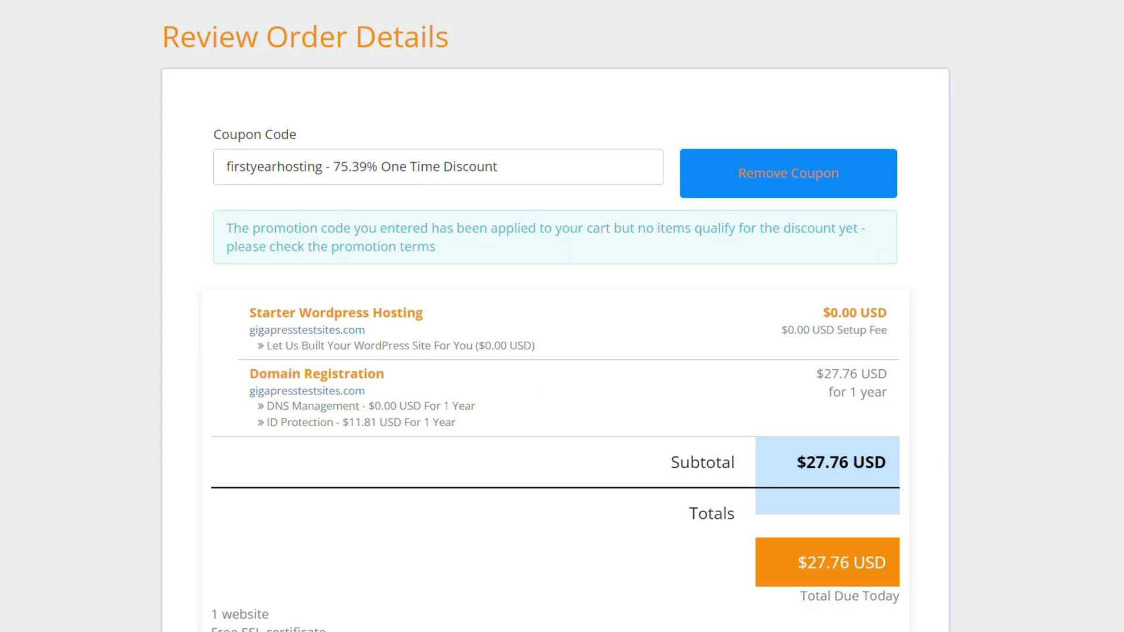
- Accept the $27.76 USD order review and proceed to the billing details form
{"action": "scroll", "coordinate": [1077, 321], "scroll_direction": "down", "scroll_amount": 4}
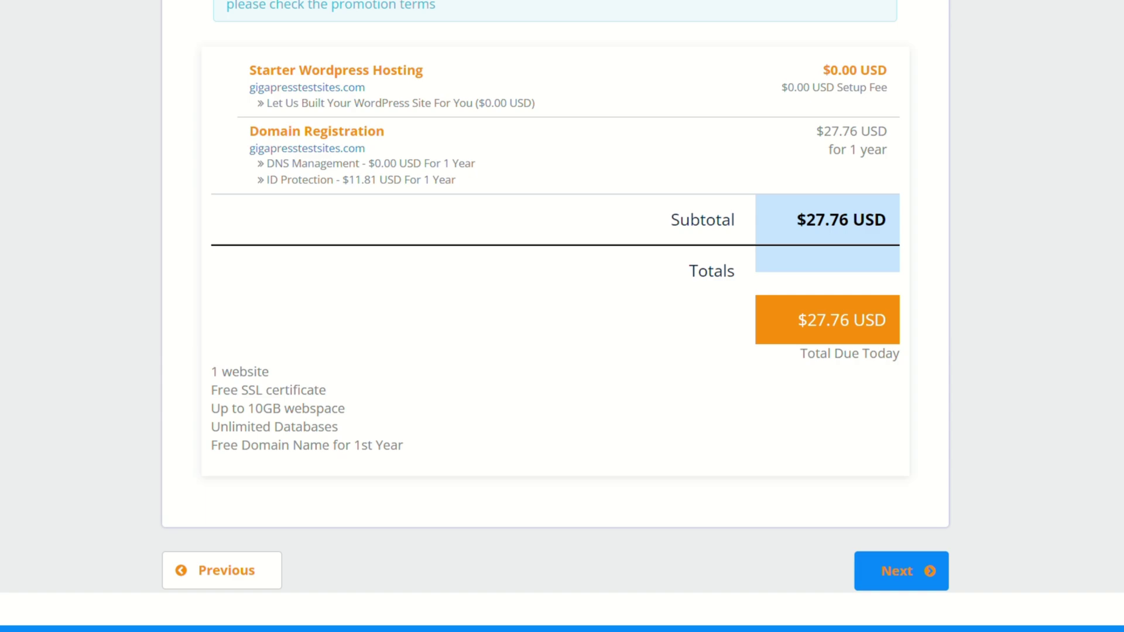
{"action": "left_click", "coordinate": [886, 576]}
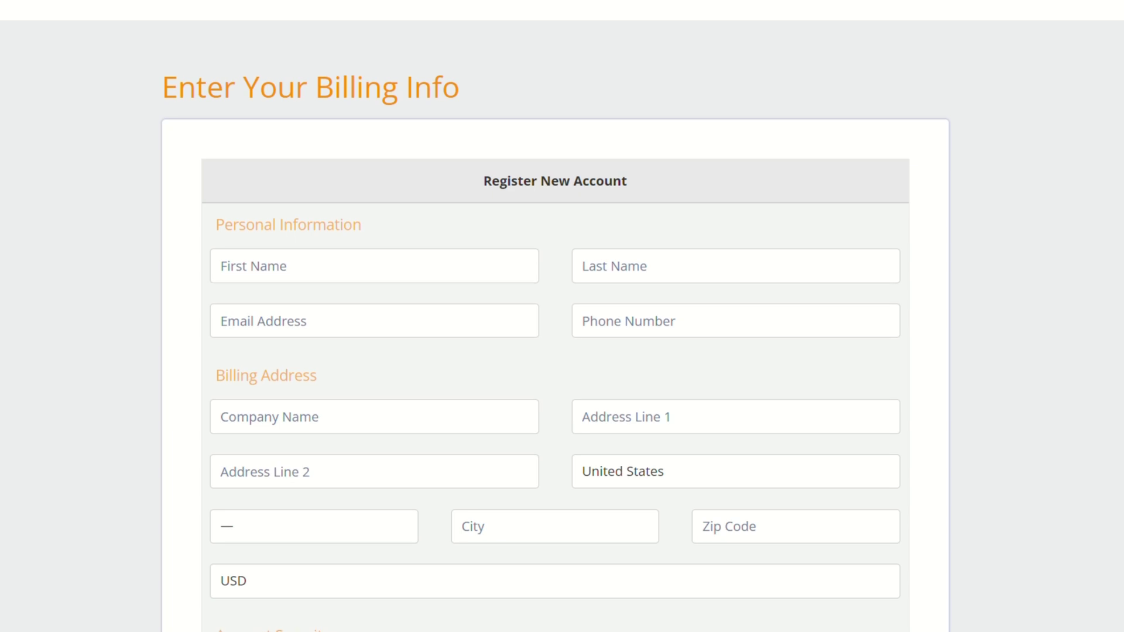
- Enter the first and last name, e-mail address, phone number and company name
{"action": "left_click", "coordinate": [382, 264]}
{"action": "type", "text": "Brad"}
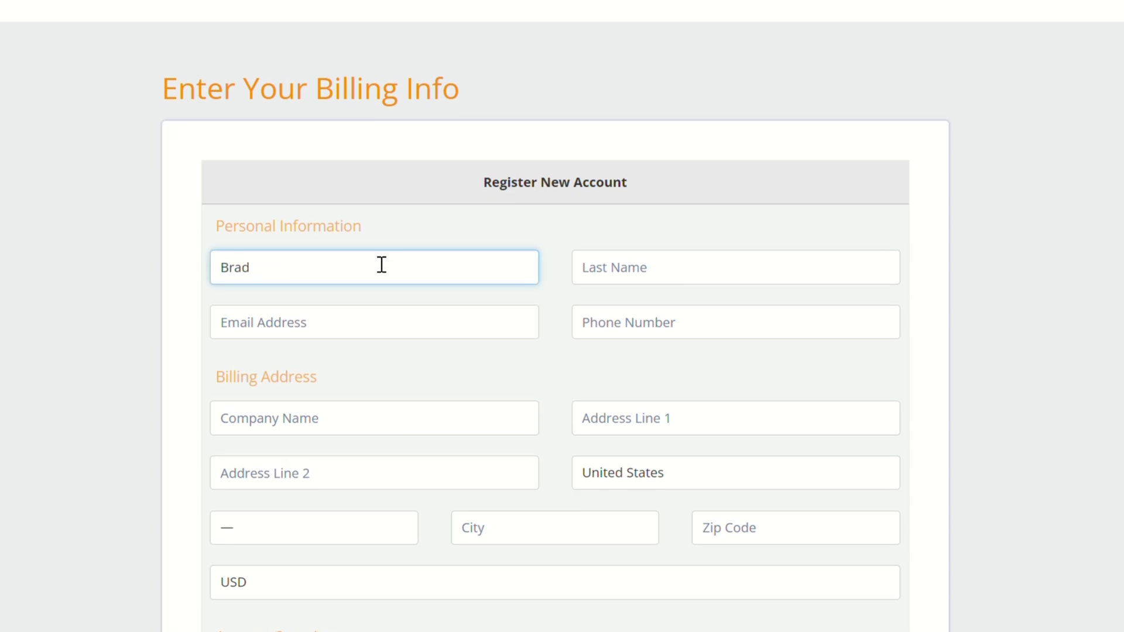
{"action": "type", "text": "ley"}
{"action": "left_click", "coordinate": [672, 261]}
{"action": "type", "text": "M"}
{"action": "left_click", "coordinate": [437, 331]}
{"action": "left_click", "coordinate": [728, 328]}
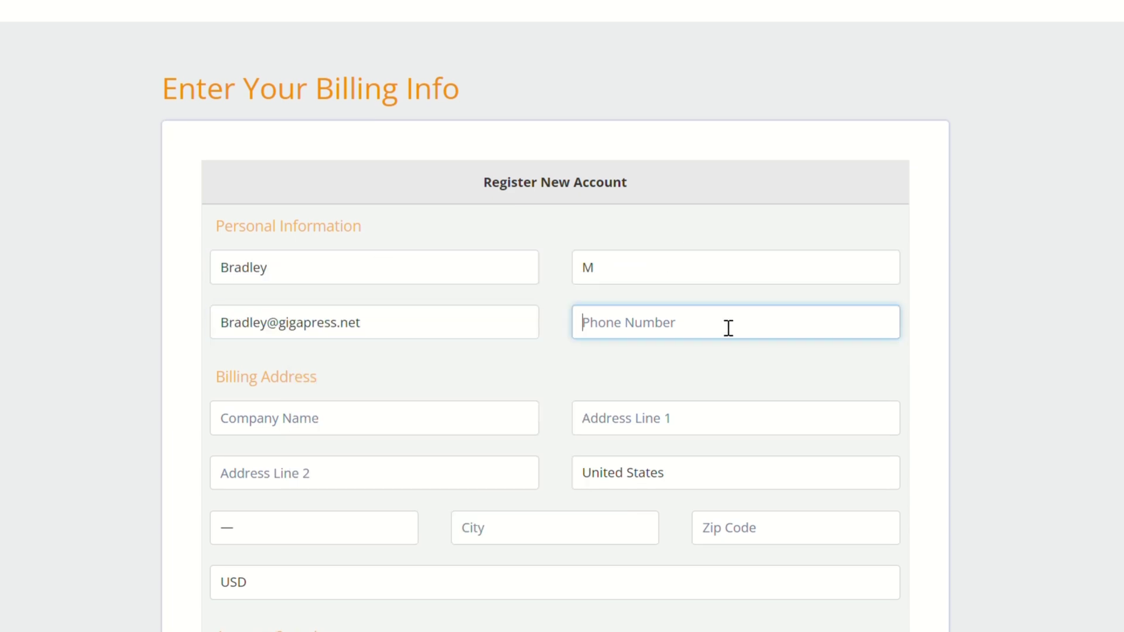
{"action": "left_click", "coordinate": [396, 412]}
{"action": "type", "text": "Demo Addres"}
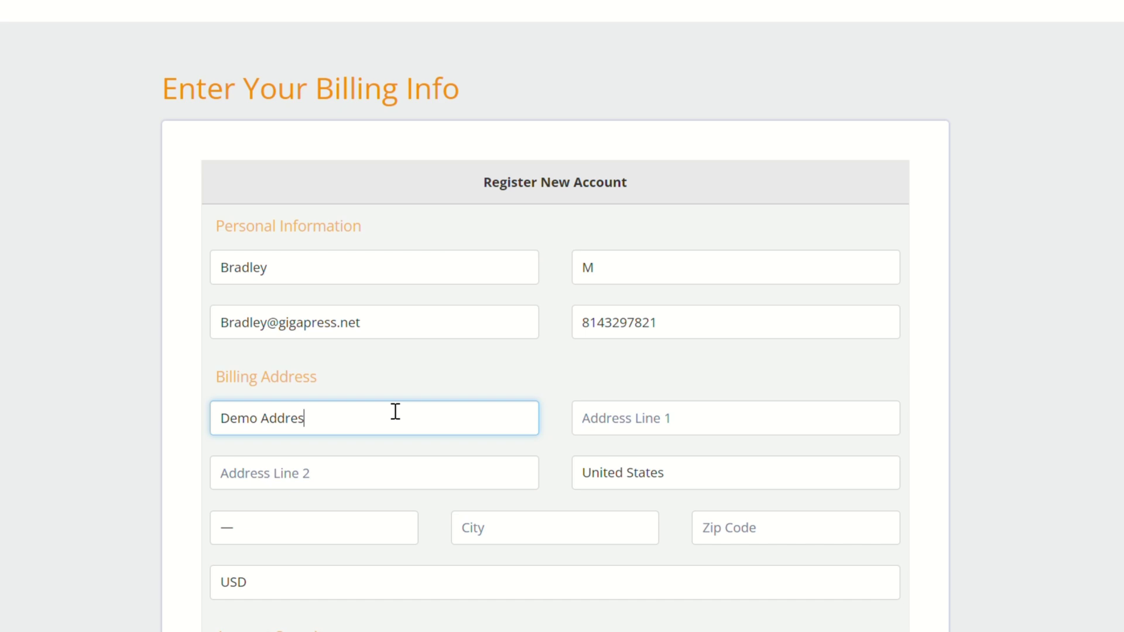
{"action": "type", "text": "s"}
- Choose the state, fill in the city and zip code, and submit with Checkout Now!
{"action": "scroll", "coordinate": [475, 377], "scroll_direction": "down", "scroll_amount": 2}
{"action": "key", "text": "Tab"}
{"action": "key", "text": "Tab"}
{"action": "left_click", "coordinate": [326, 394]}
{"action": "key", "text": "f"}
{"action": "left_click", "coordinate": [511, 396]}
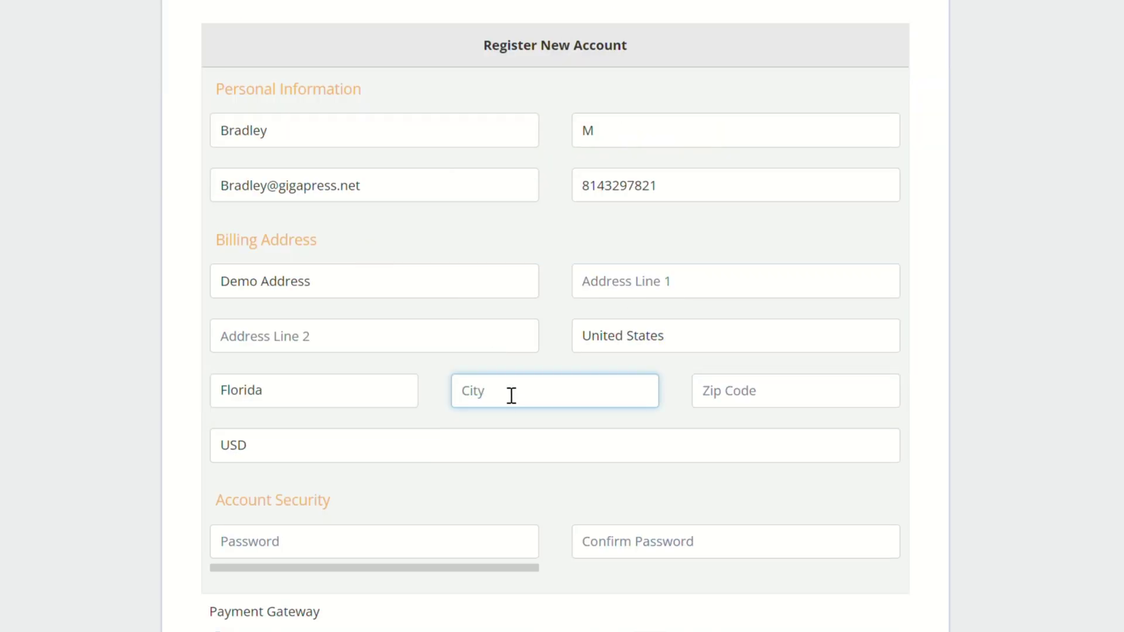
{"action": "type", "text": "Deepfield Beach"}
{"action": "left_click", "coordinate": [763, 390]}
{"action": "type", "text": "3342"}
{"action": "scroll", "coordinate": [498, 372], "scroll_direction": "down", "scroll_amount": 2}
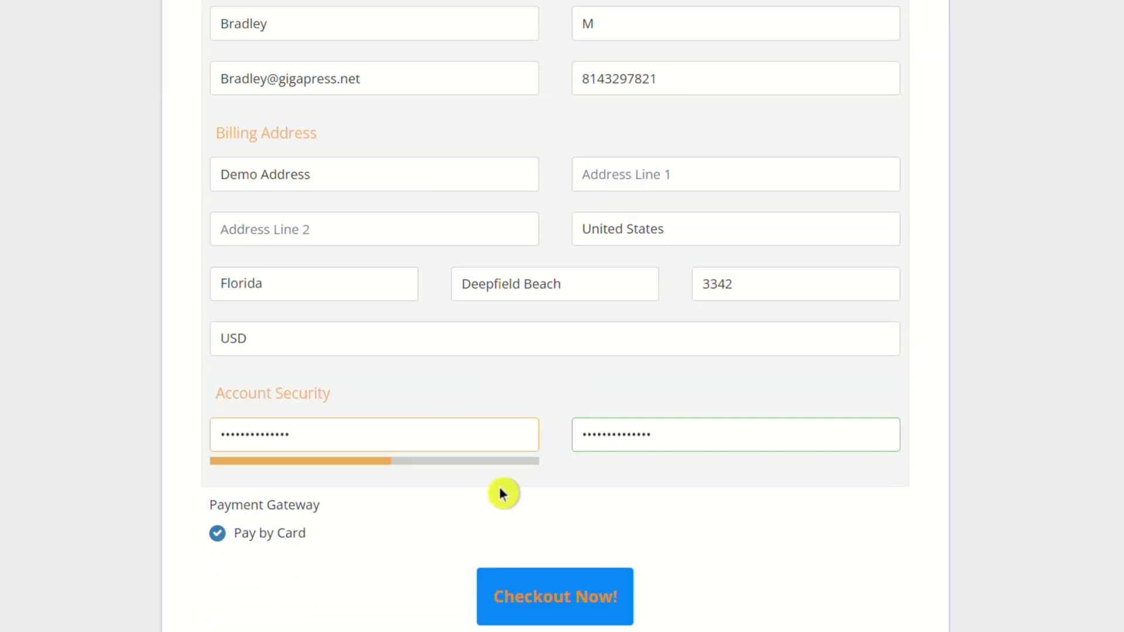
{"action": "left_click", "coordinate": [607, 621]}
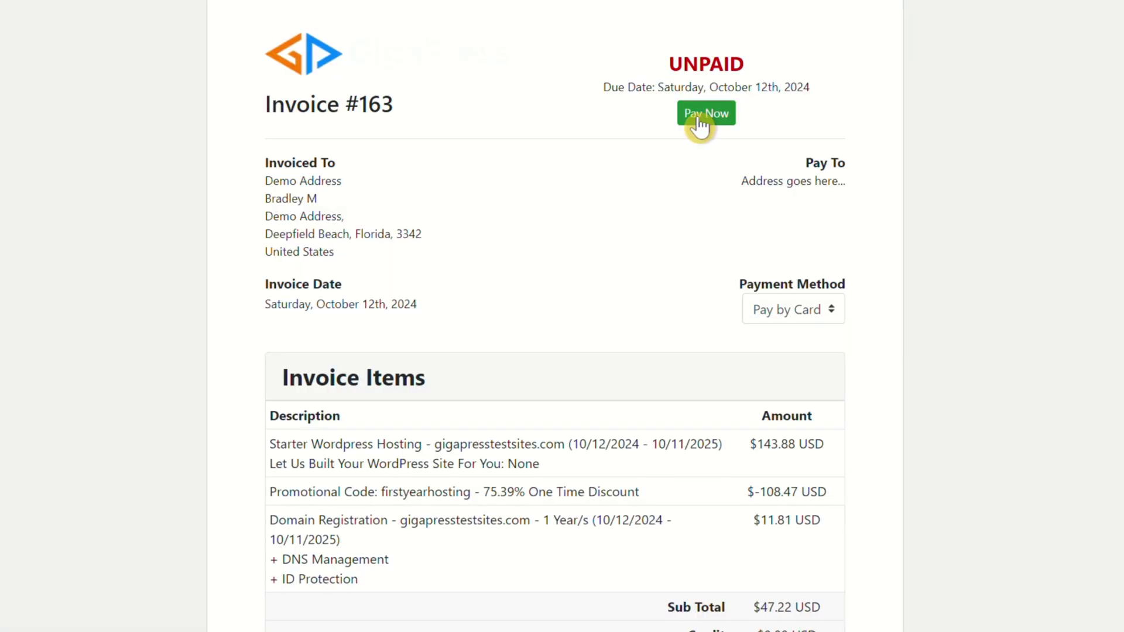
- Use Pay Now on the unpaid invoice to reach the Make Payment card form
{"action": "left_click", "coordinate": [700, 120]}
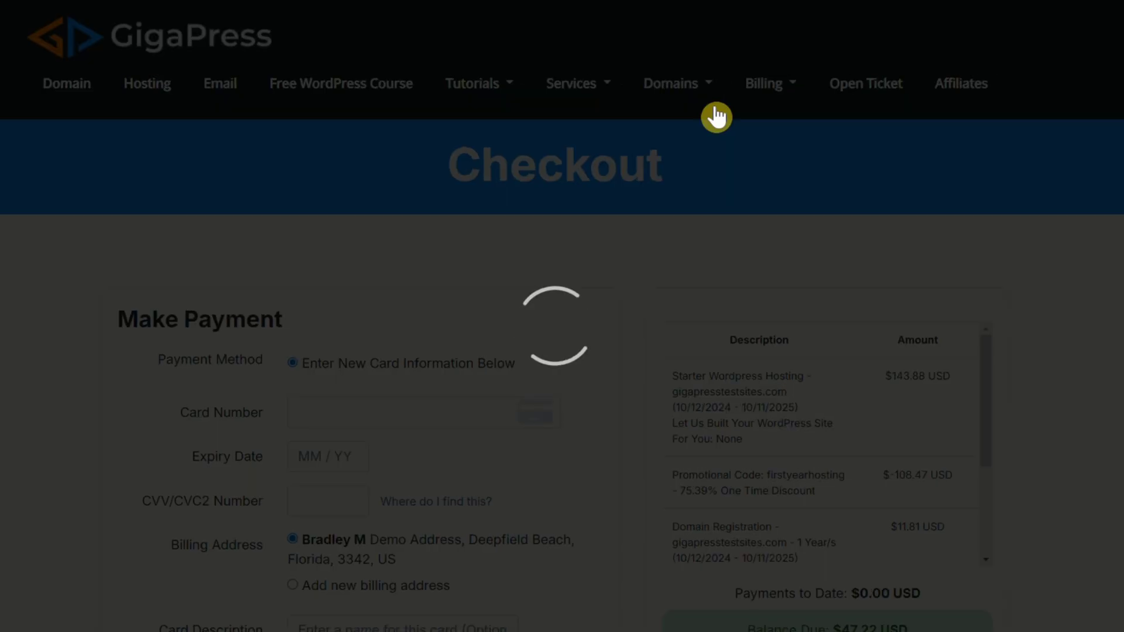
{"action": "scroll", "coordinate": [562, 316], "scroll_direction": "down", "scroll_amount": 3}
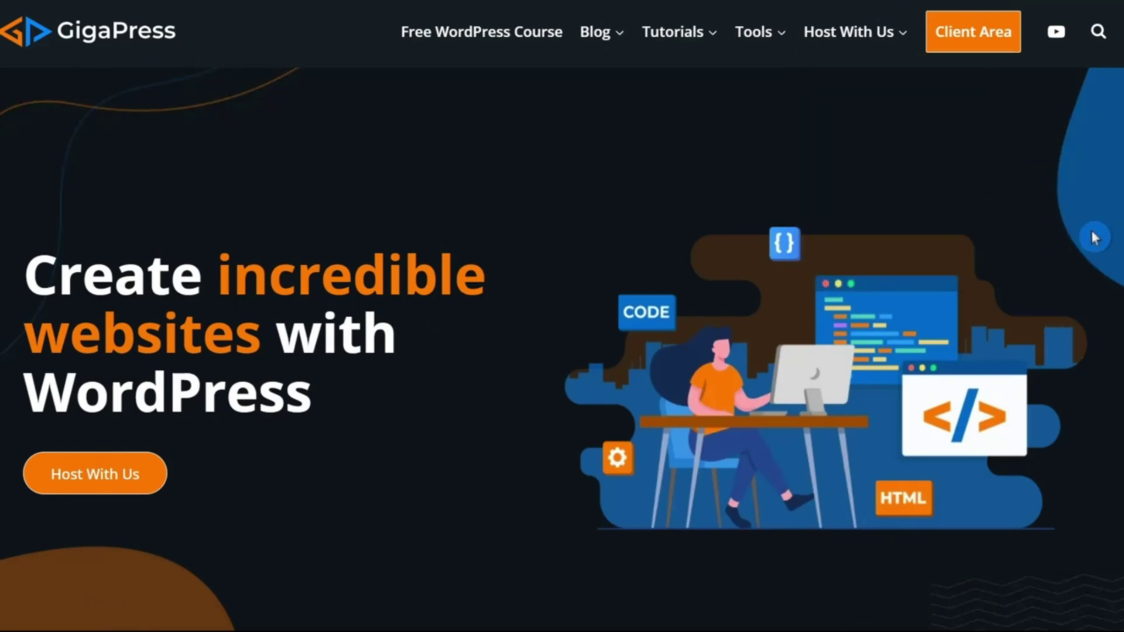
- From the Client Area, log in to cPanel for the Starter WordPress Hosting service
{"action": "left_click", "coordinate": [991, 50]}
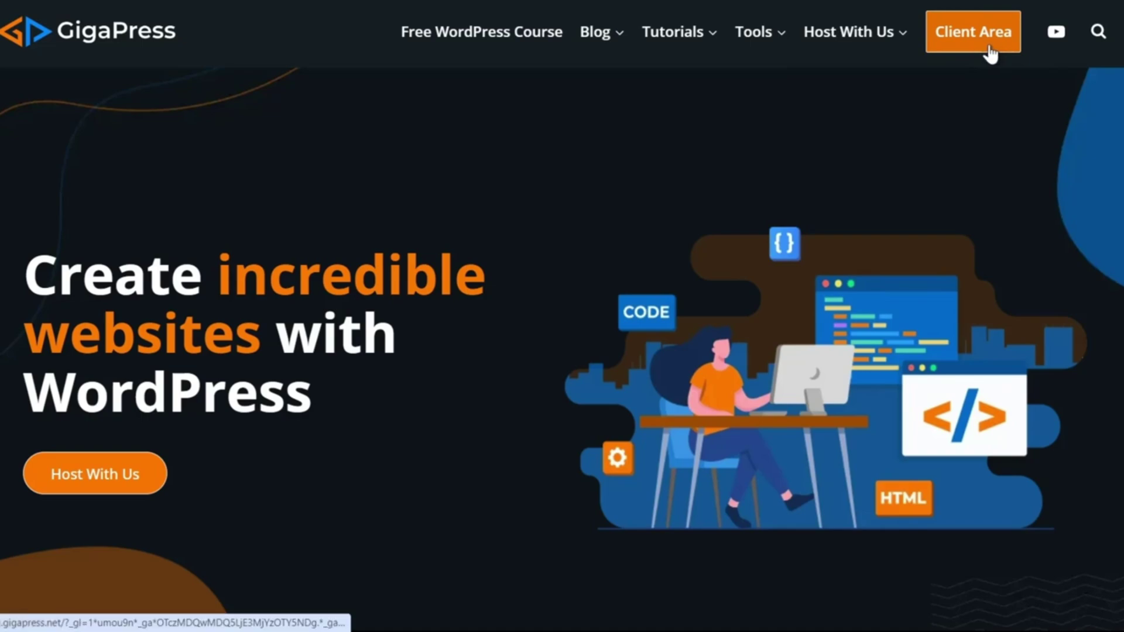
{"action": "scroll", "coordinate": [817, 205], "scroll_direction": "down", "scroll_amount": 2}
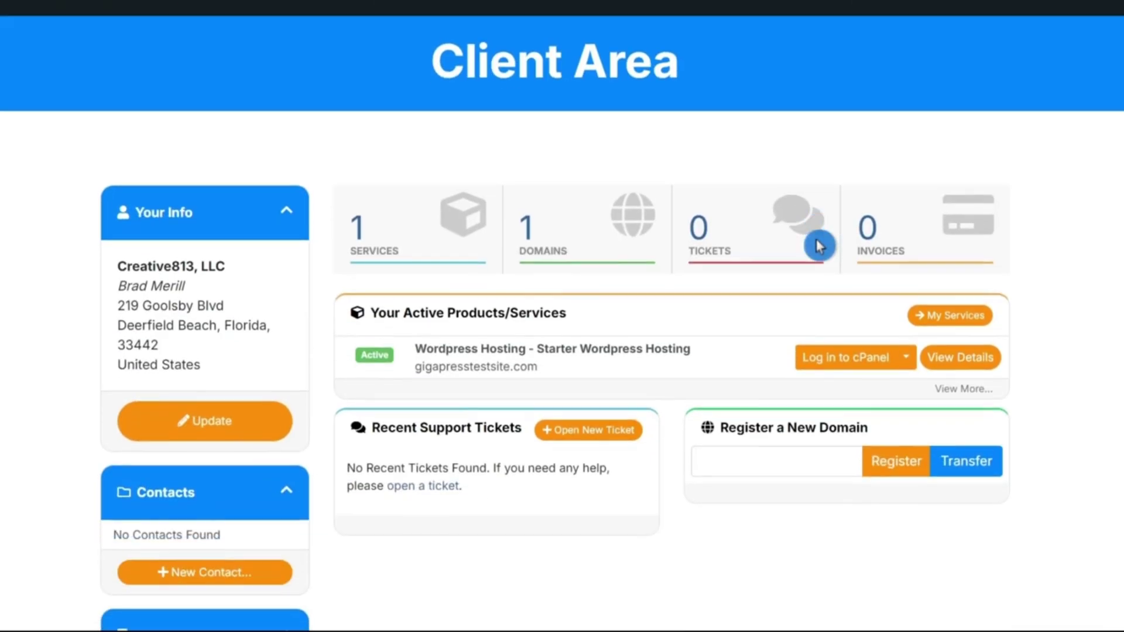
{"action": "left_click", "coordinate": [871, 371]}
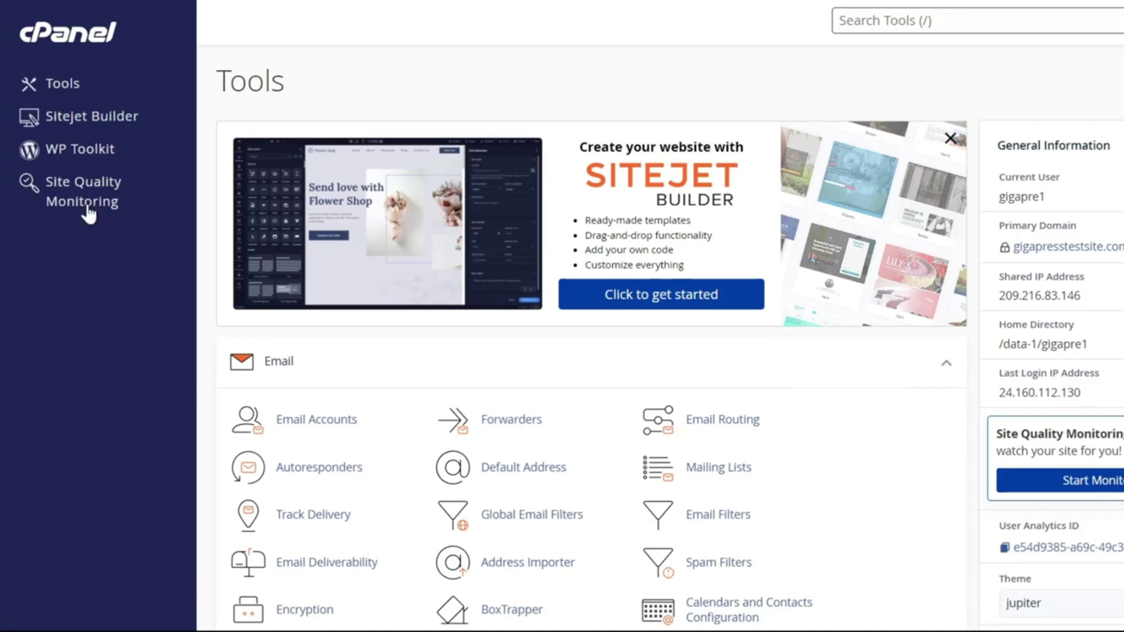
- Open WP Toolkit and the gigapresstestsite.com Setup panel, placing focus in the new password field
{"action": "left_click", "coordinate": [98, 163]}
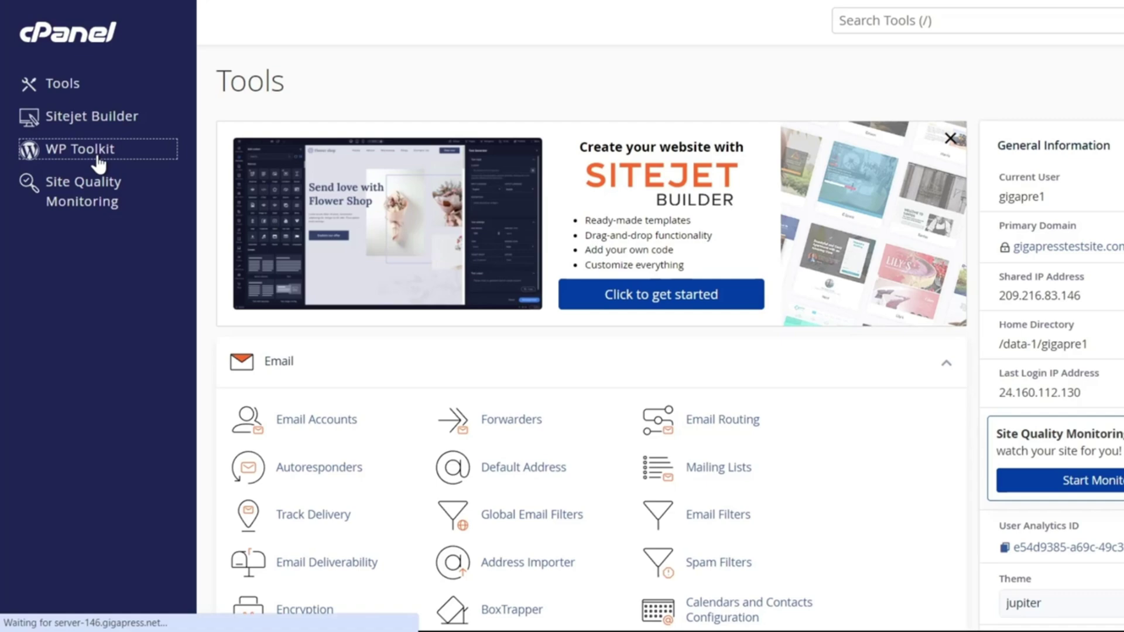
{"action": "scroll", "coordinate": [510, 233], "scroll_direction": "down", "scroll_amount": 2}
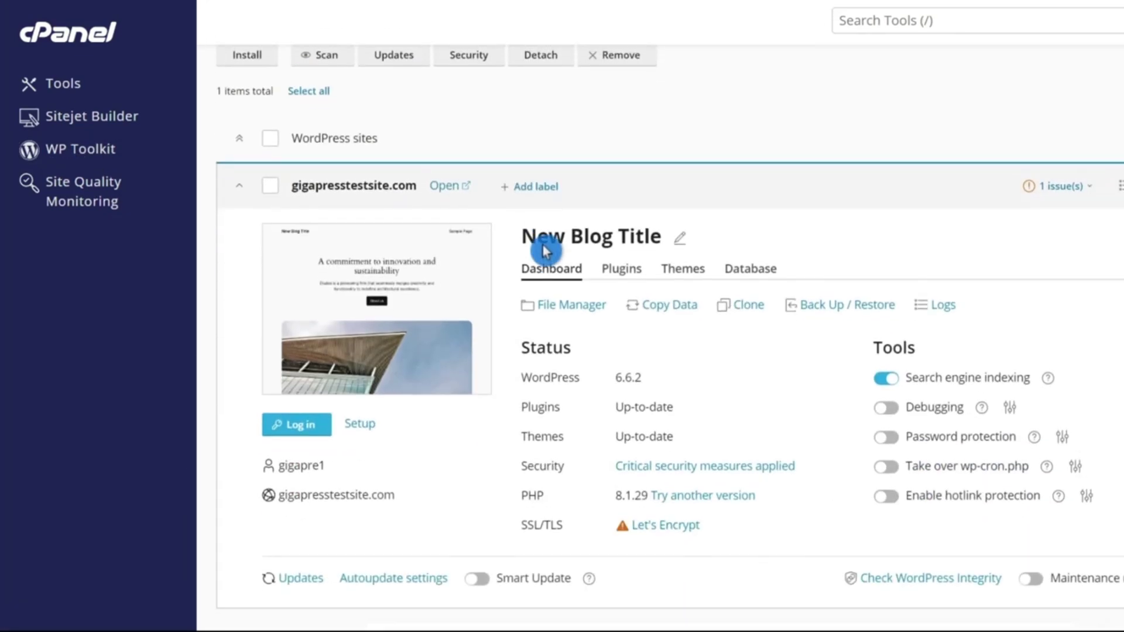
{"action": "left_click", "coordinate": [358, 418]}
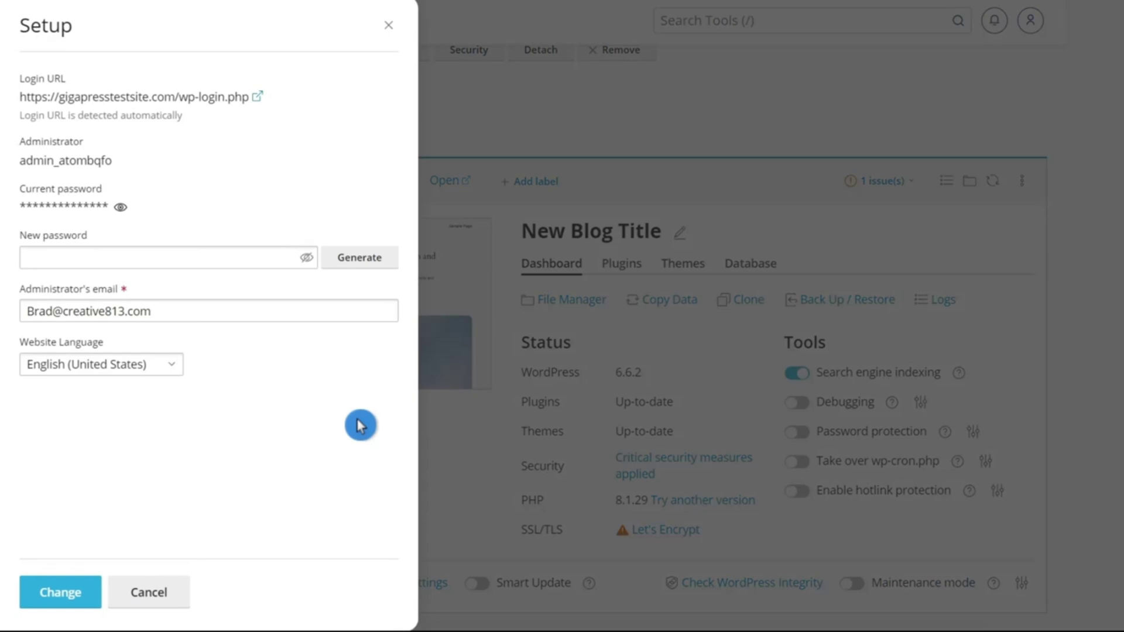
{"action": "left_click", "coordinate": [153, 257]}
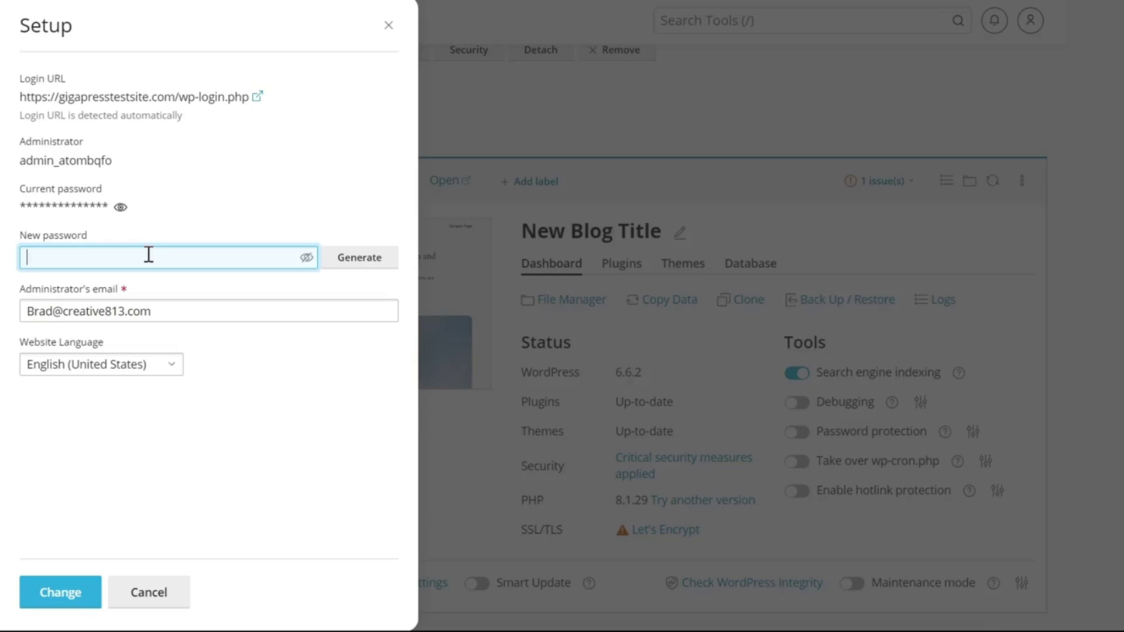
- Close the Setup panel and log in to the 'New Blog Title' WordPress dashboard from WP Toolkit
{"action": "left_click", "coordinate": [385, 33]}
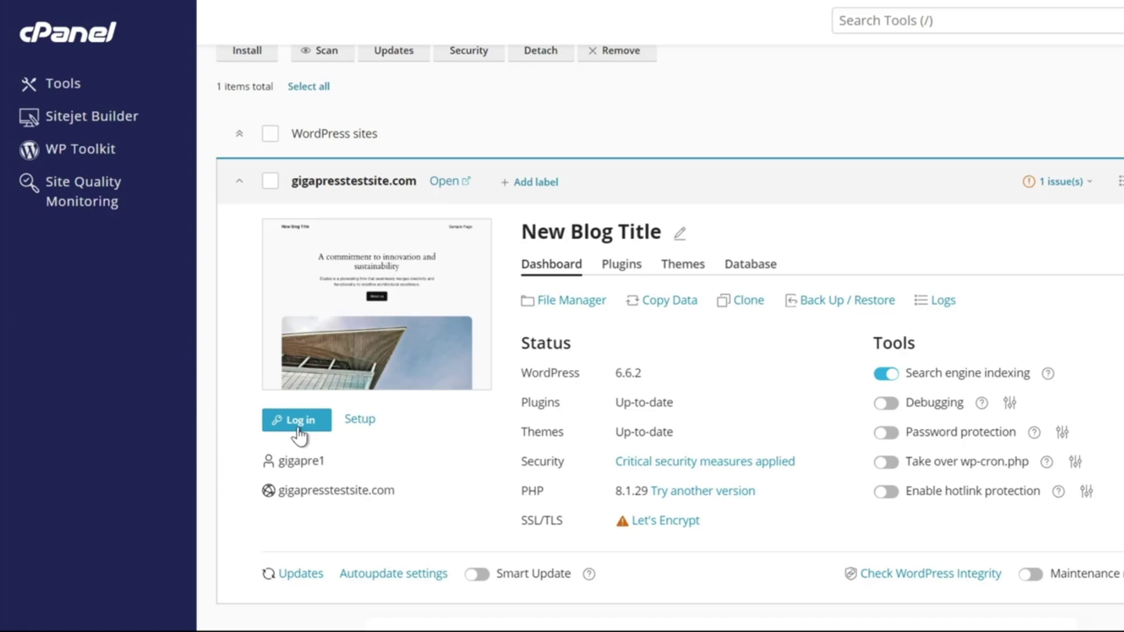
{"action": "left_click", "coordinate": [249, 436]}
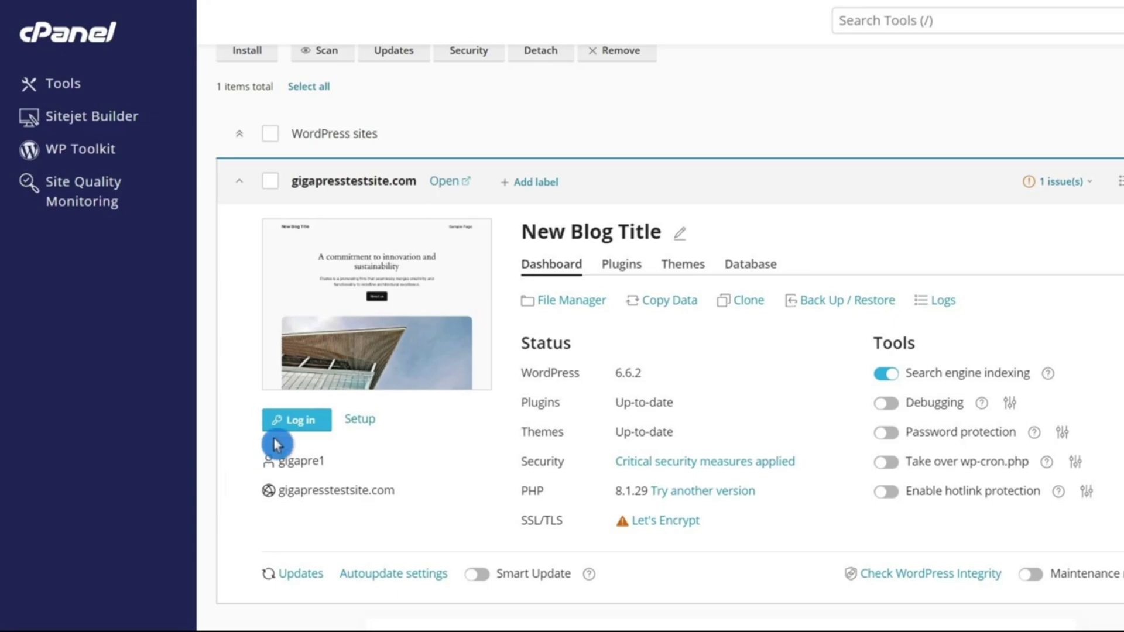
{"action": "left_click", "coordinate": [297, 421]}
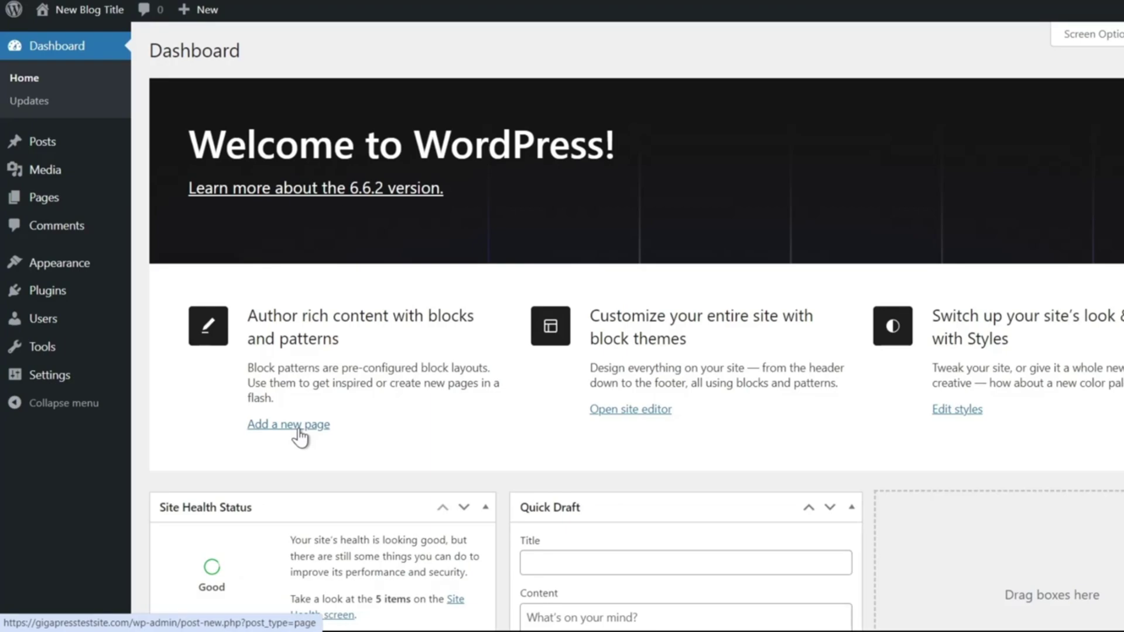
{"action": "left_click", "coordinate": [308, 451]}
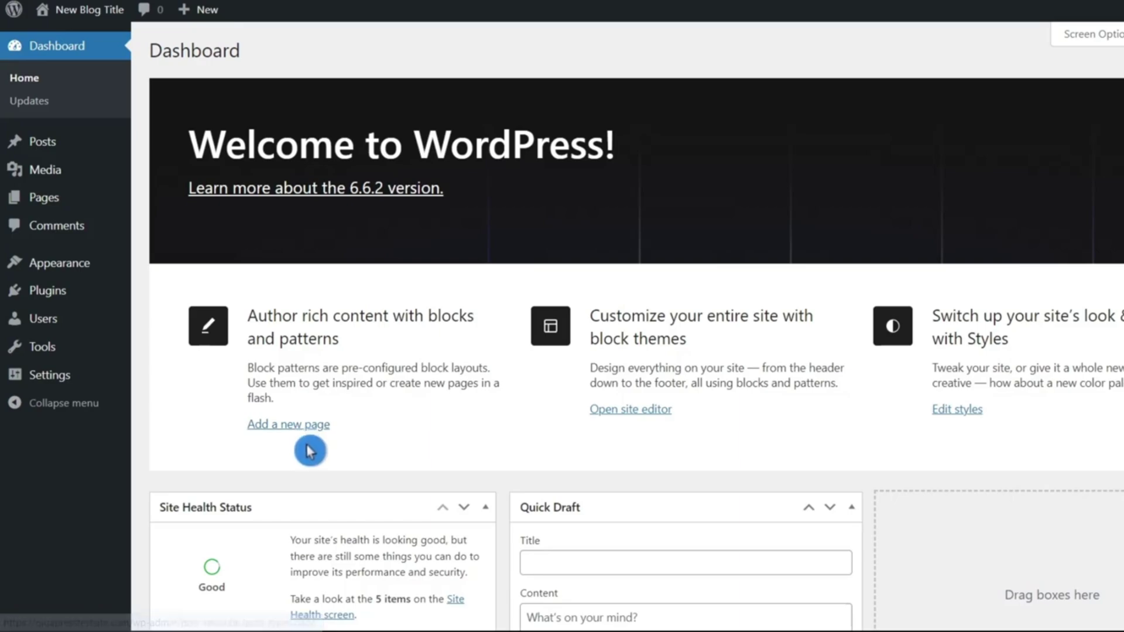